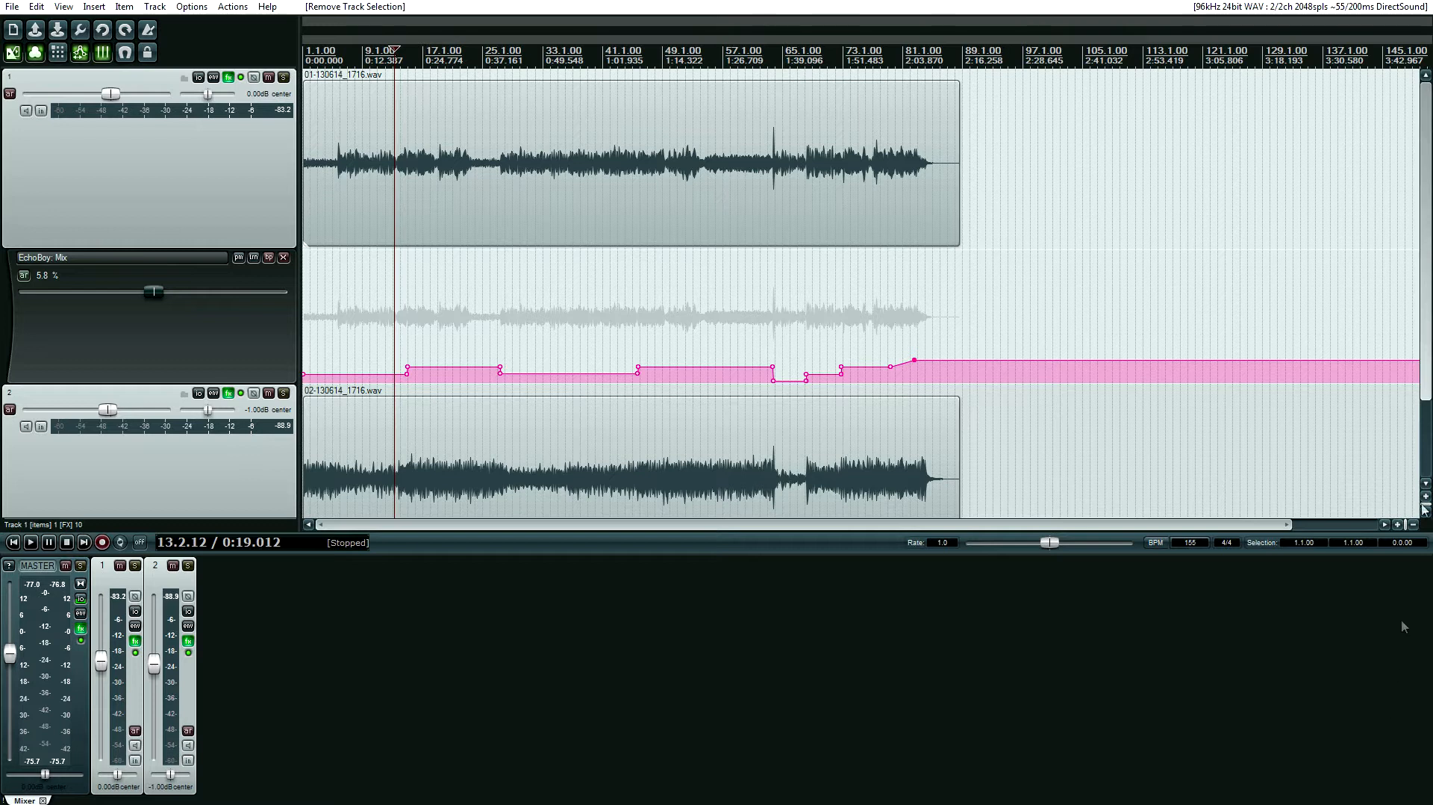
Step: Add a new empty track below track 2
scroll(1426, 284, down, 2)
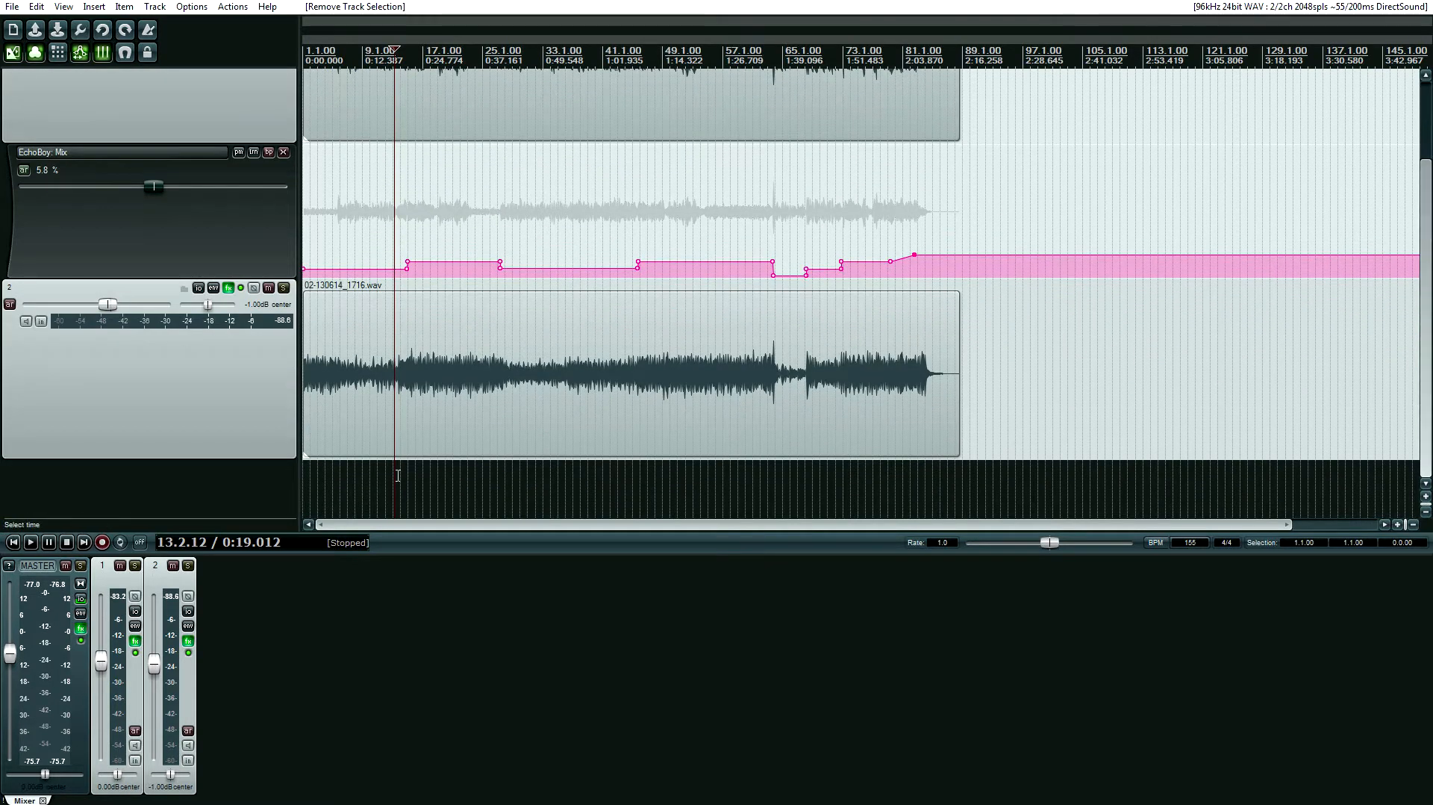
double_click(254, 491)
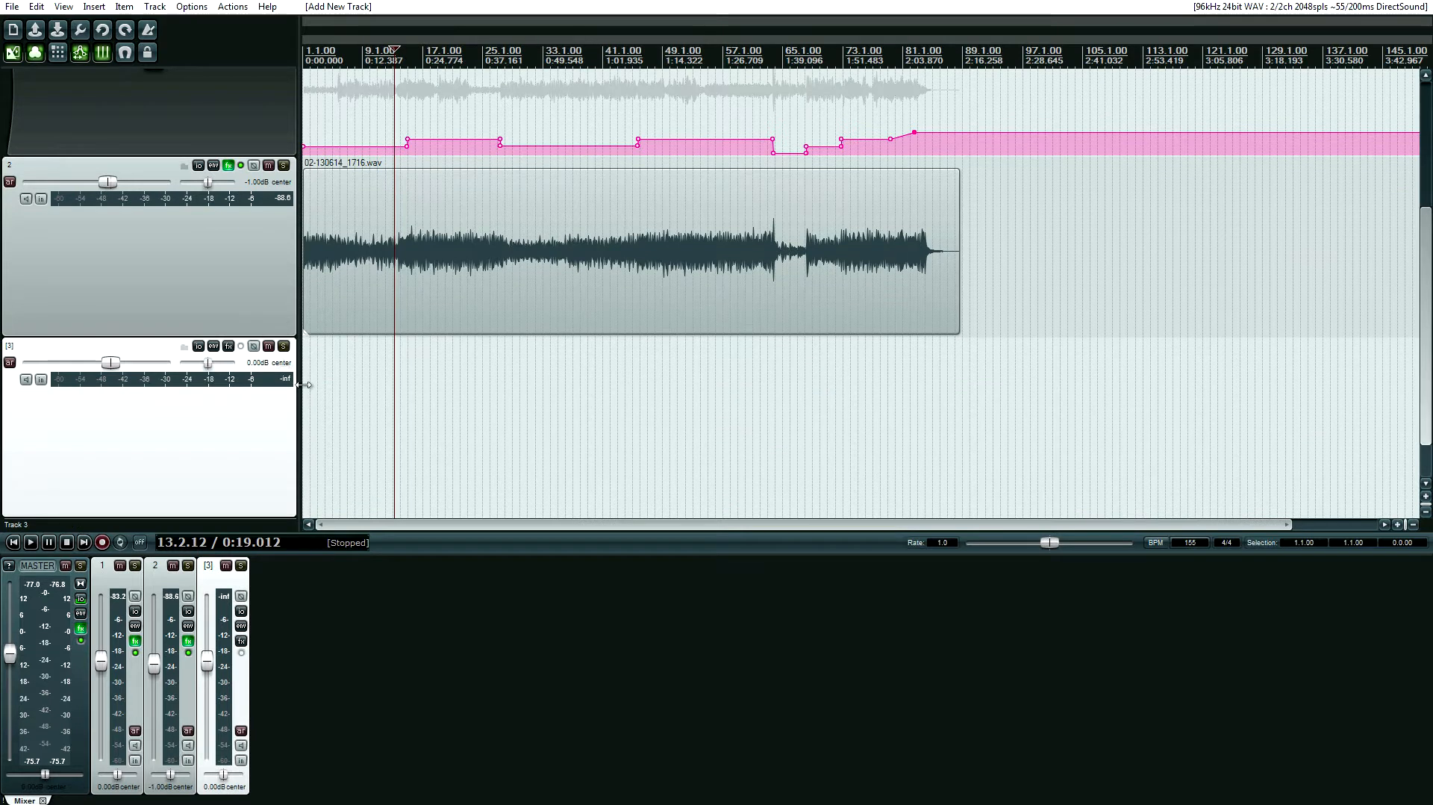
click(369, 425)
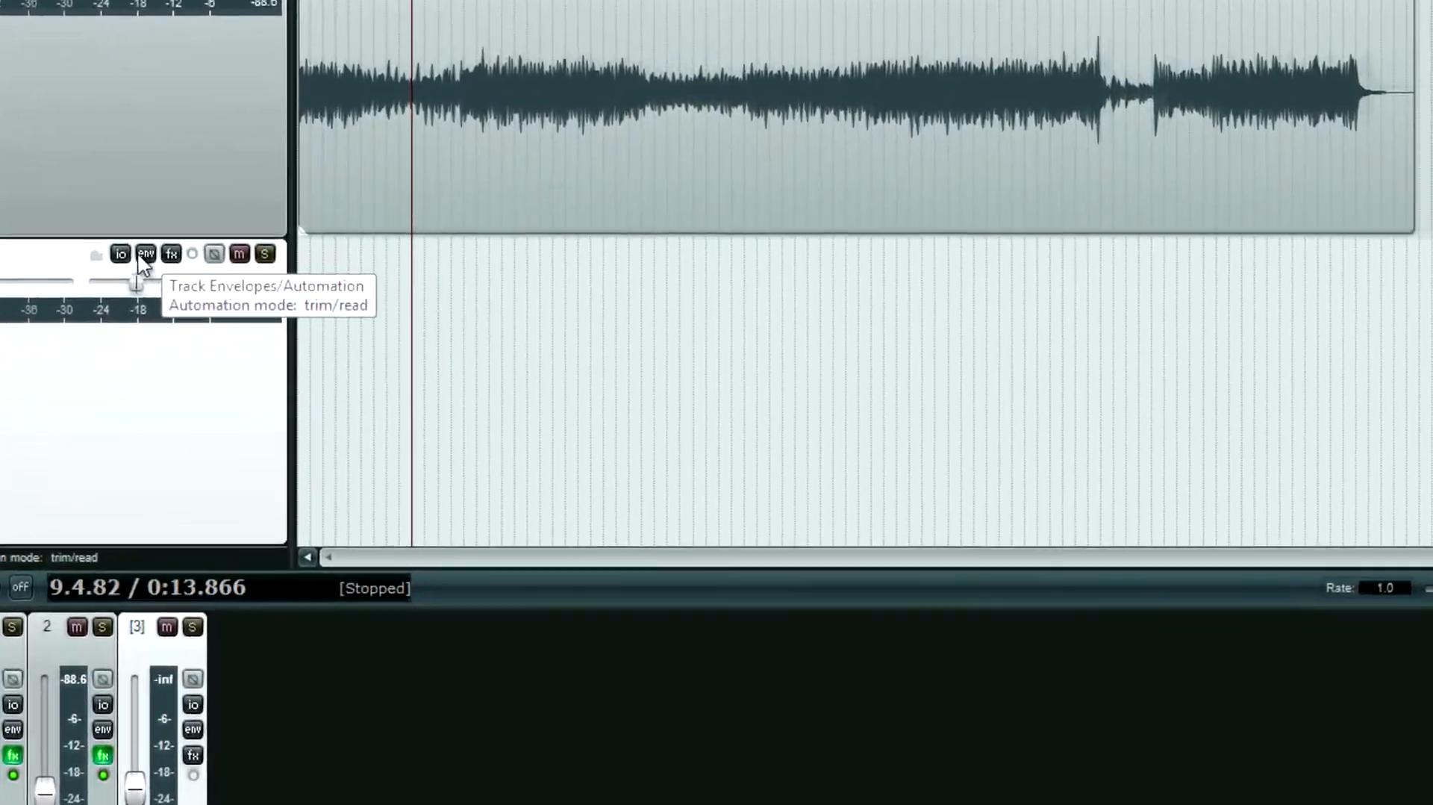
Step: Turn off the master/parent send in track 3's routing and check the available audio hardware outputs
click(120, 254)
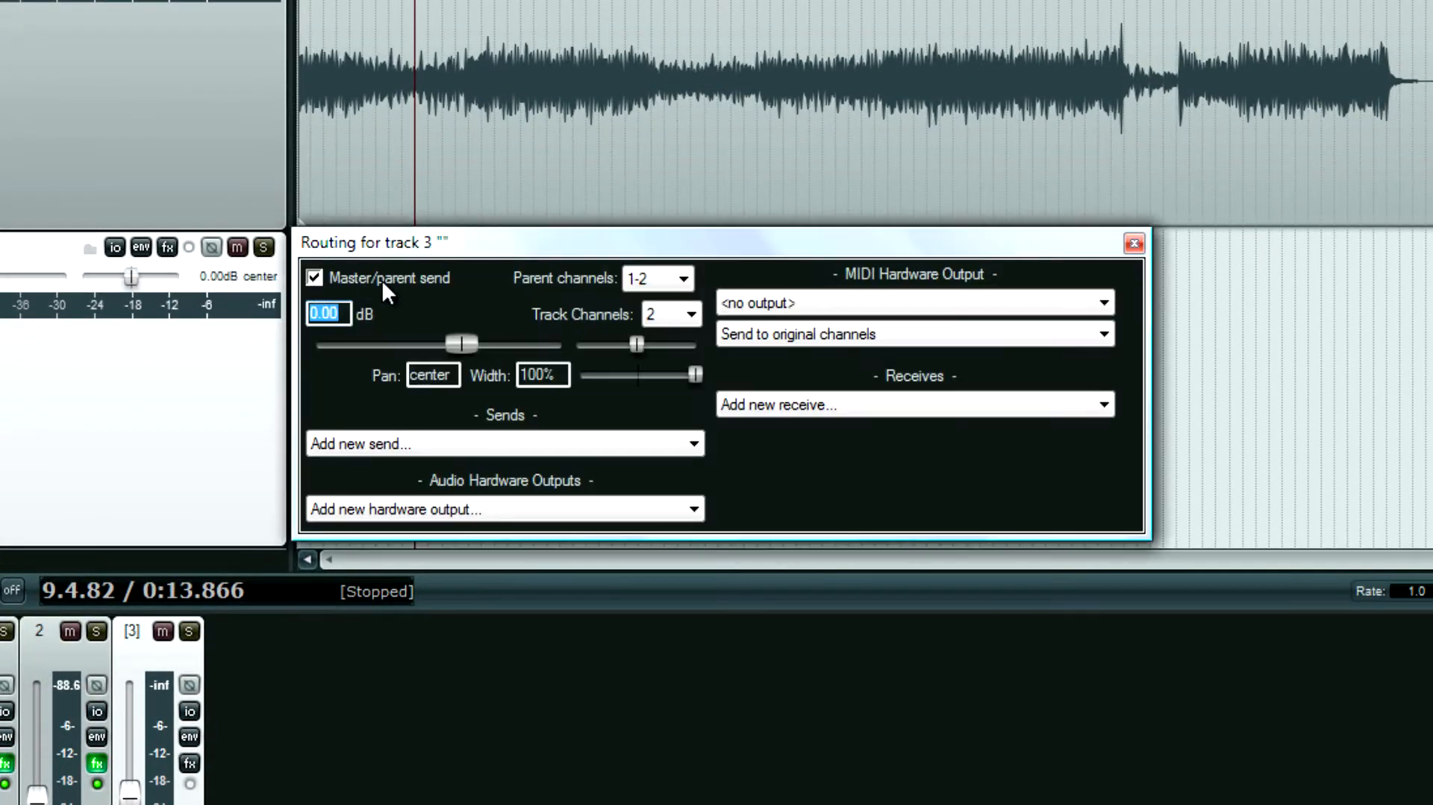
click(382, 279)
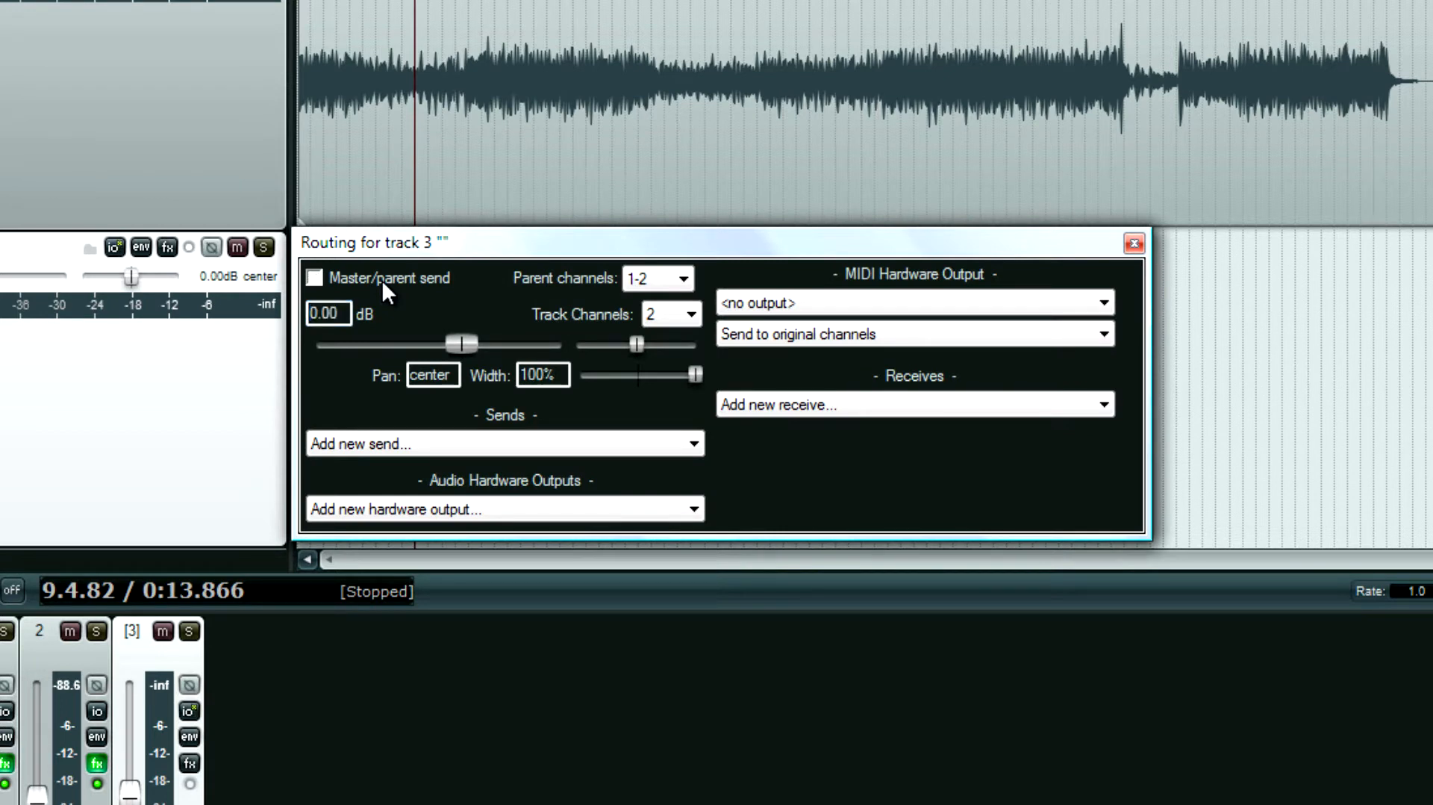
click(503, 509)
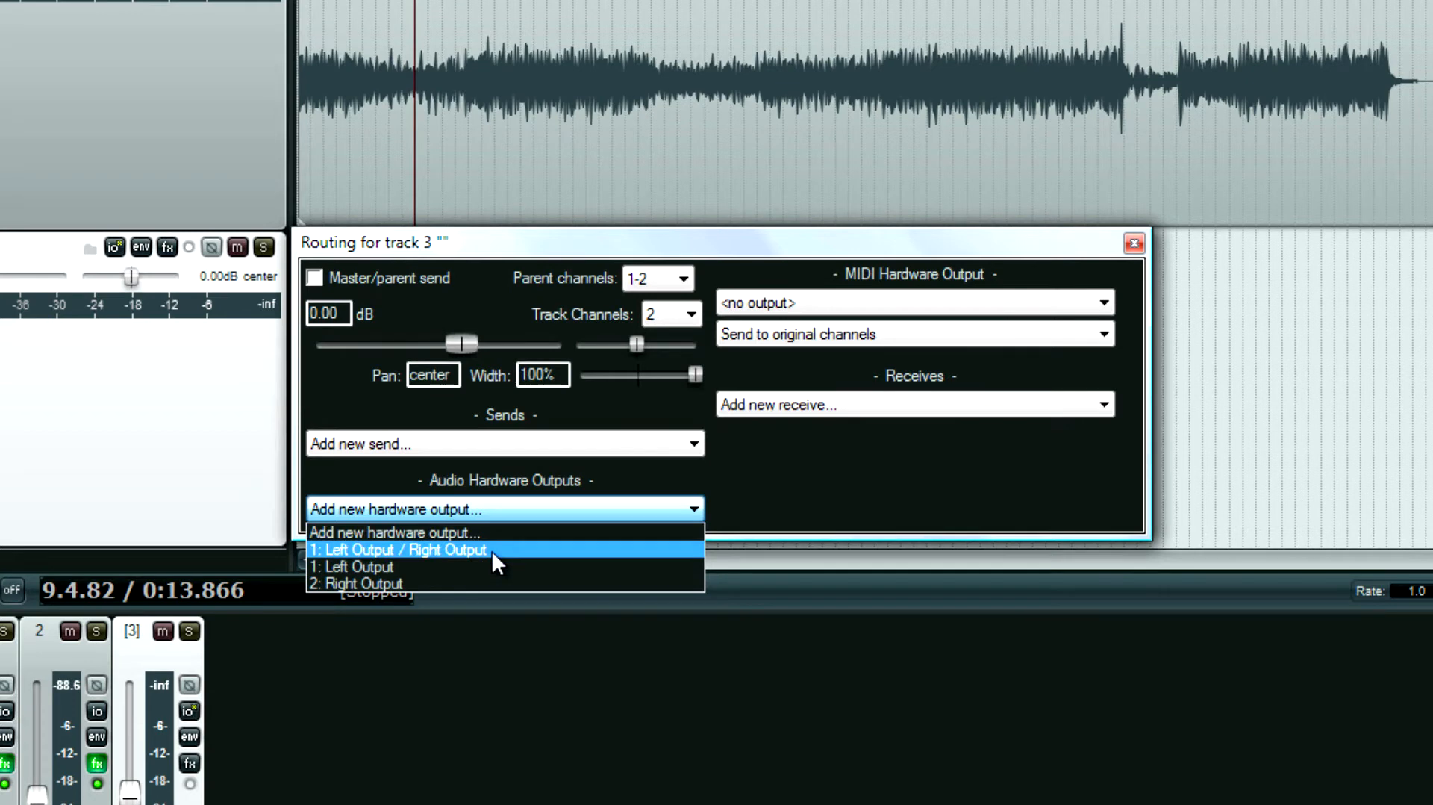
click(1135, 246)
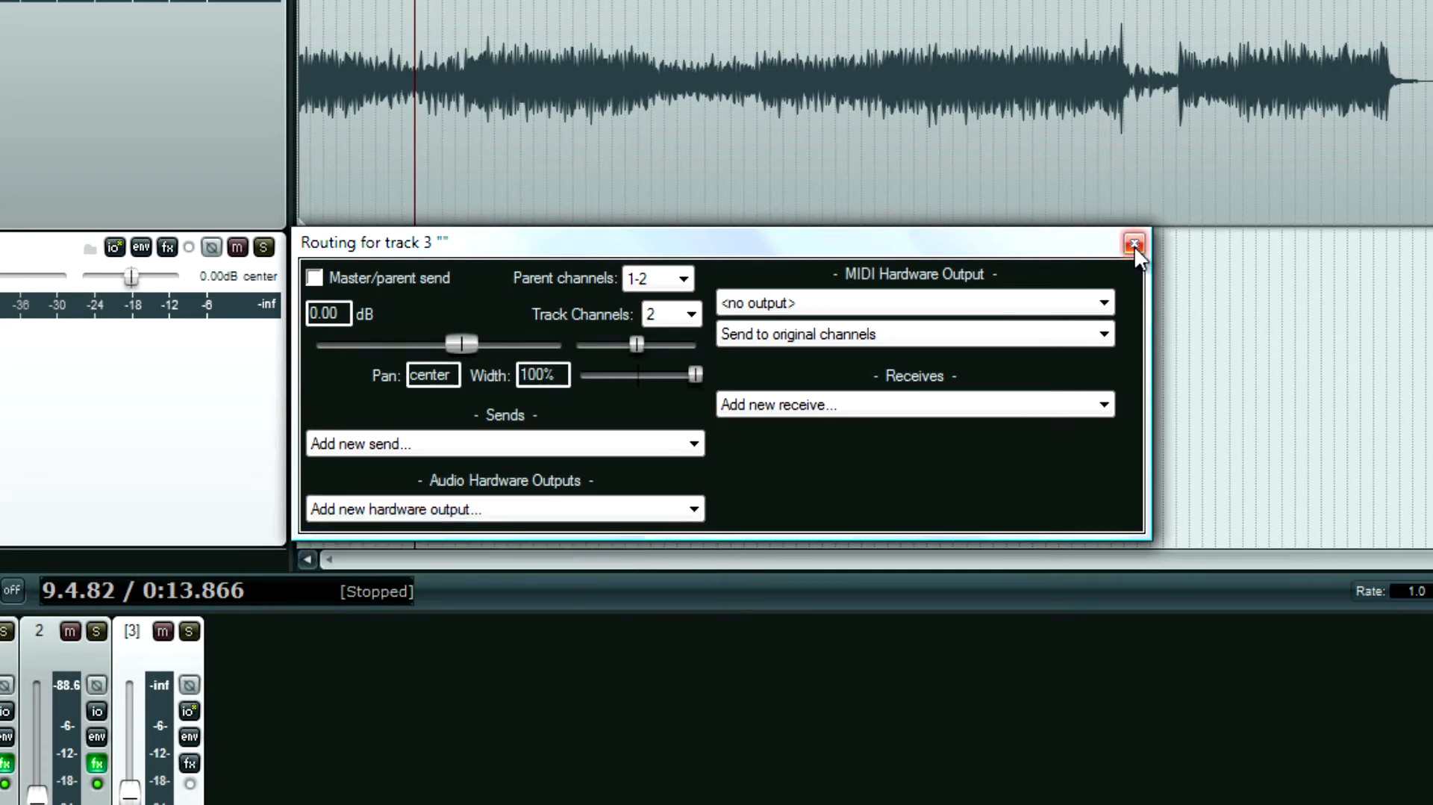
click(1133, 245)
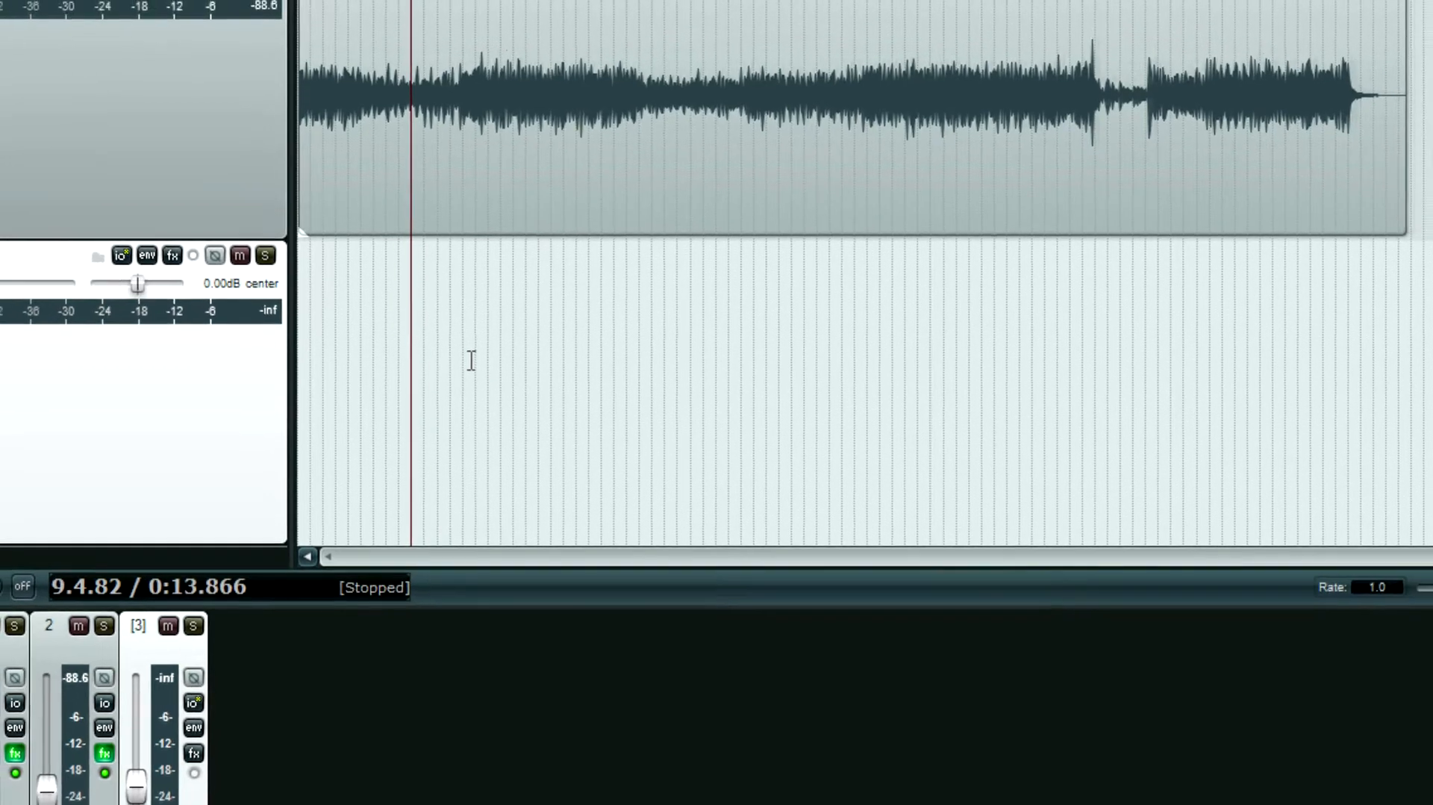
scroll(1111, 400, down, 2)
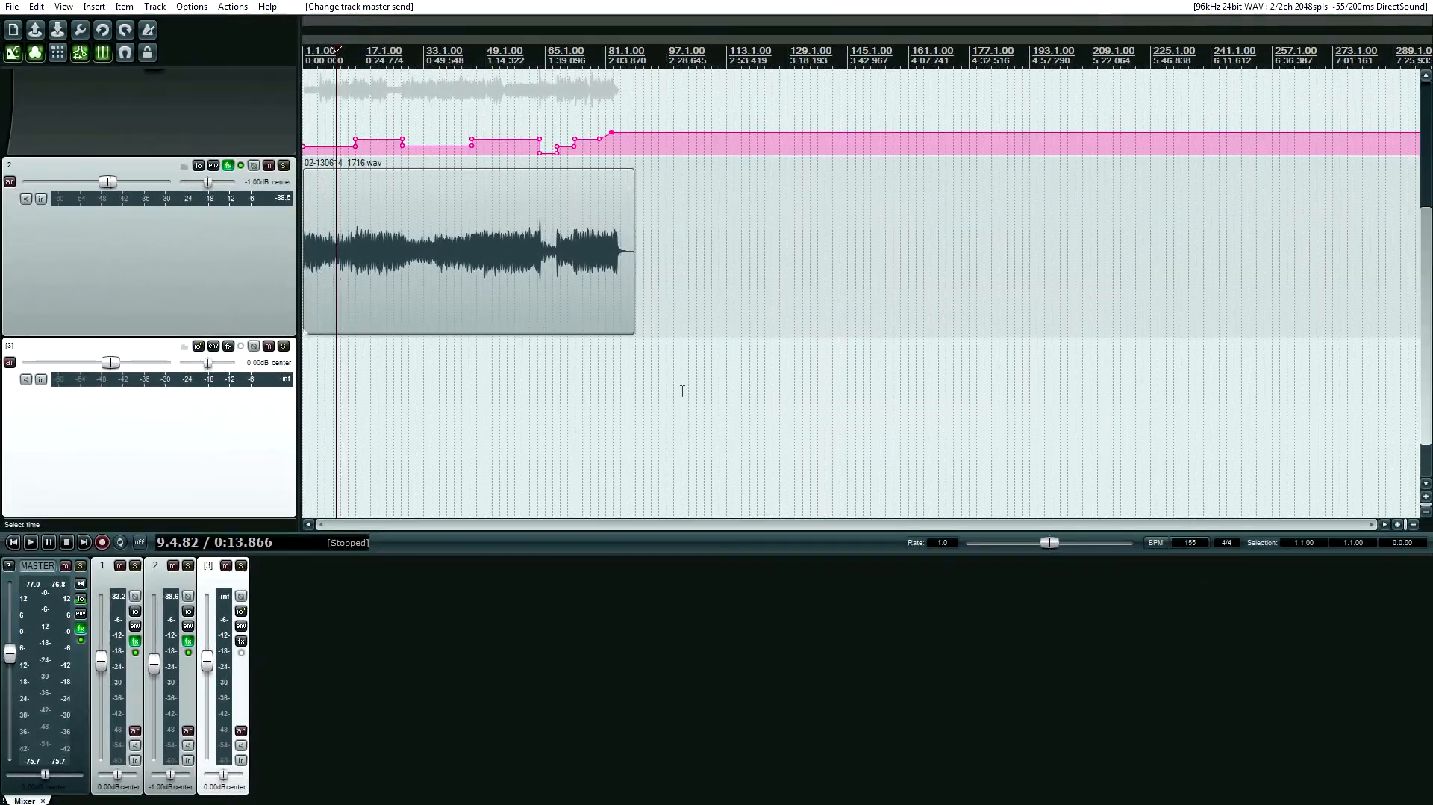
click(733, 383)
click(1002, 397)
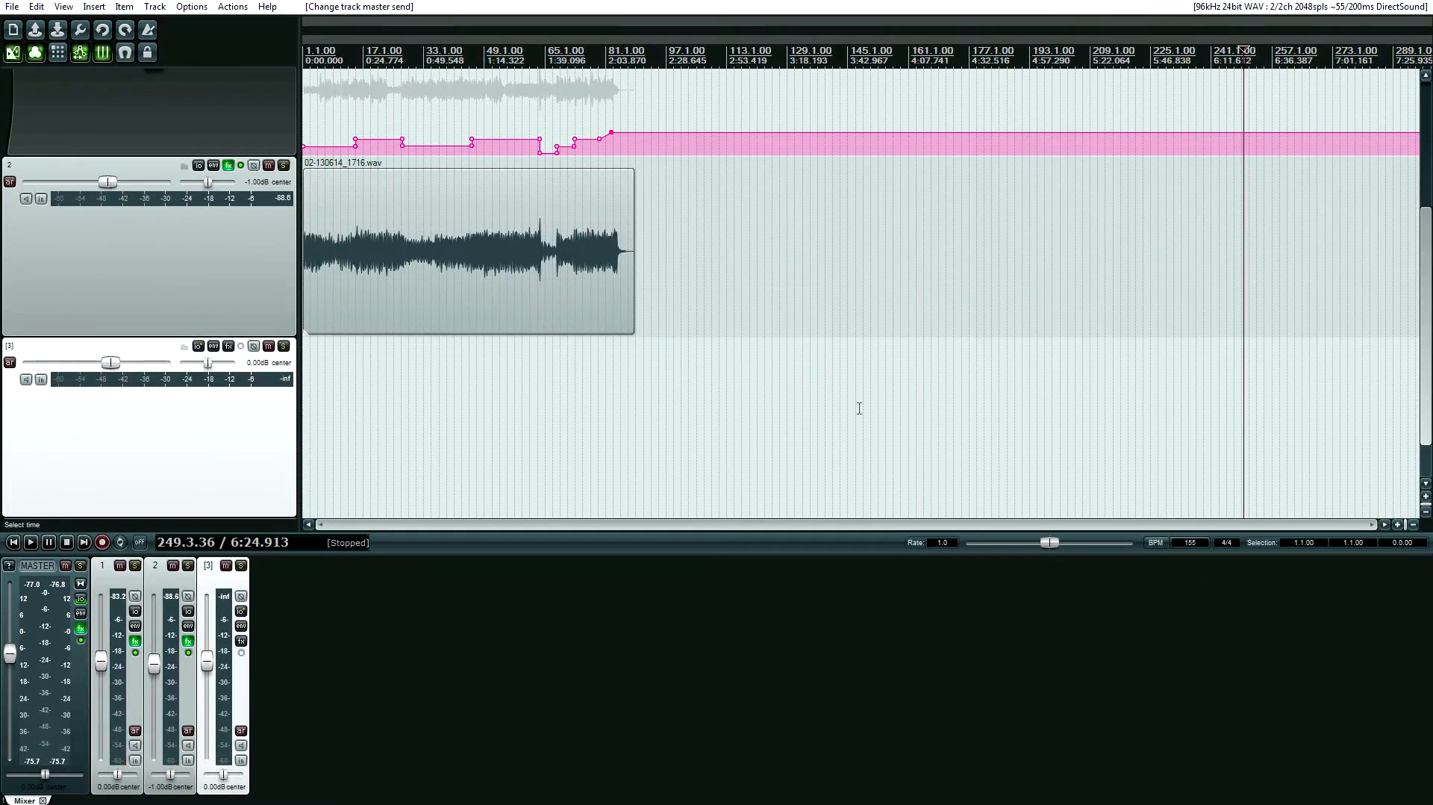
click(417, 406)
click(458, 406)
click(588, 409)
click(458, 406)
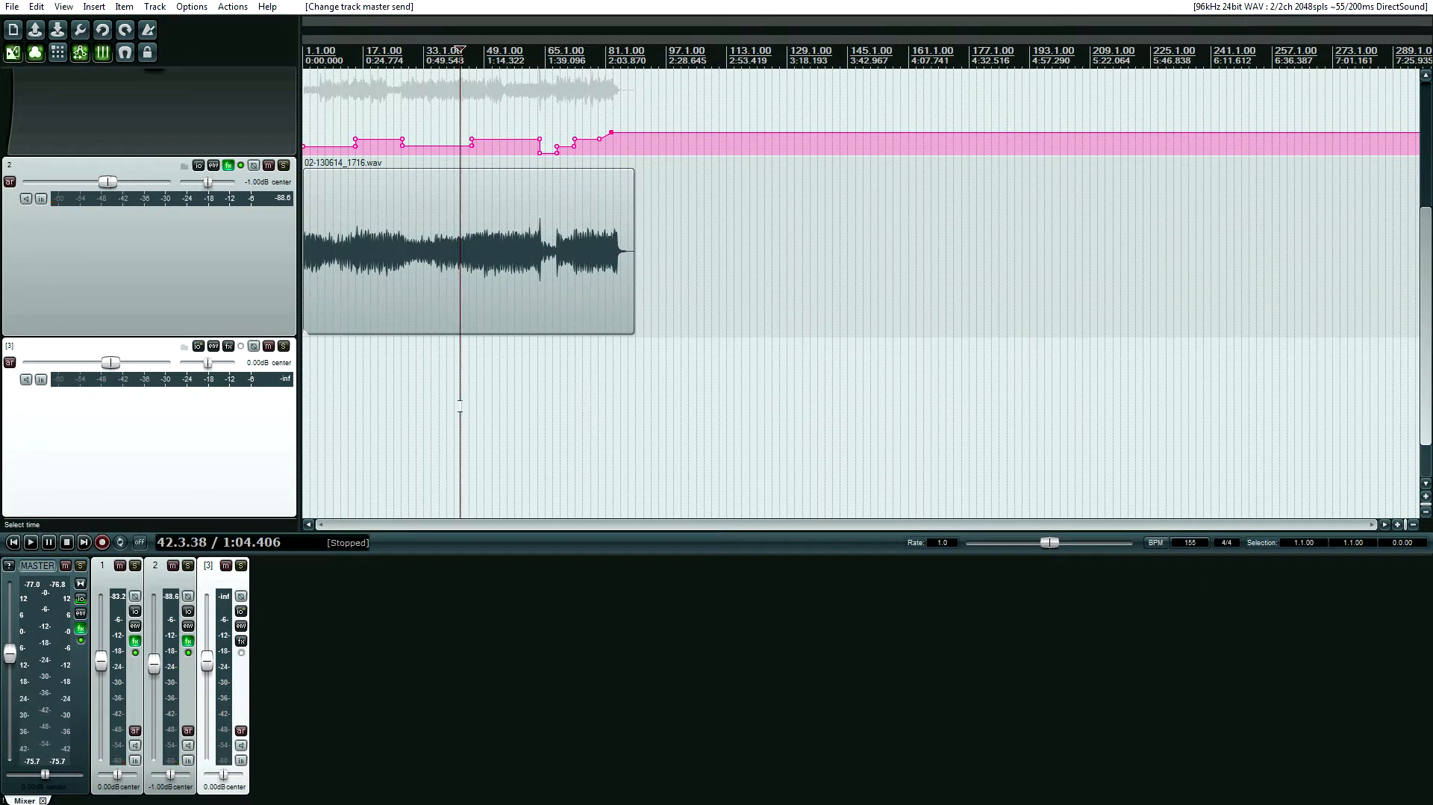
scroll(451, 403, up, 2)
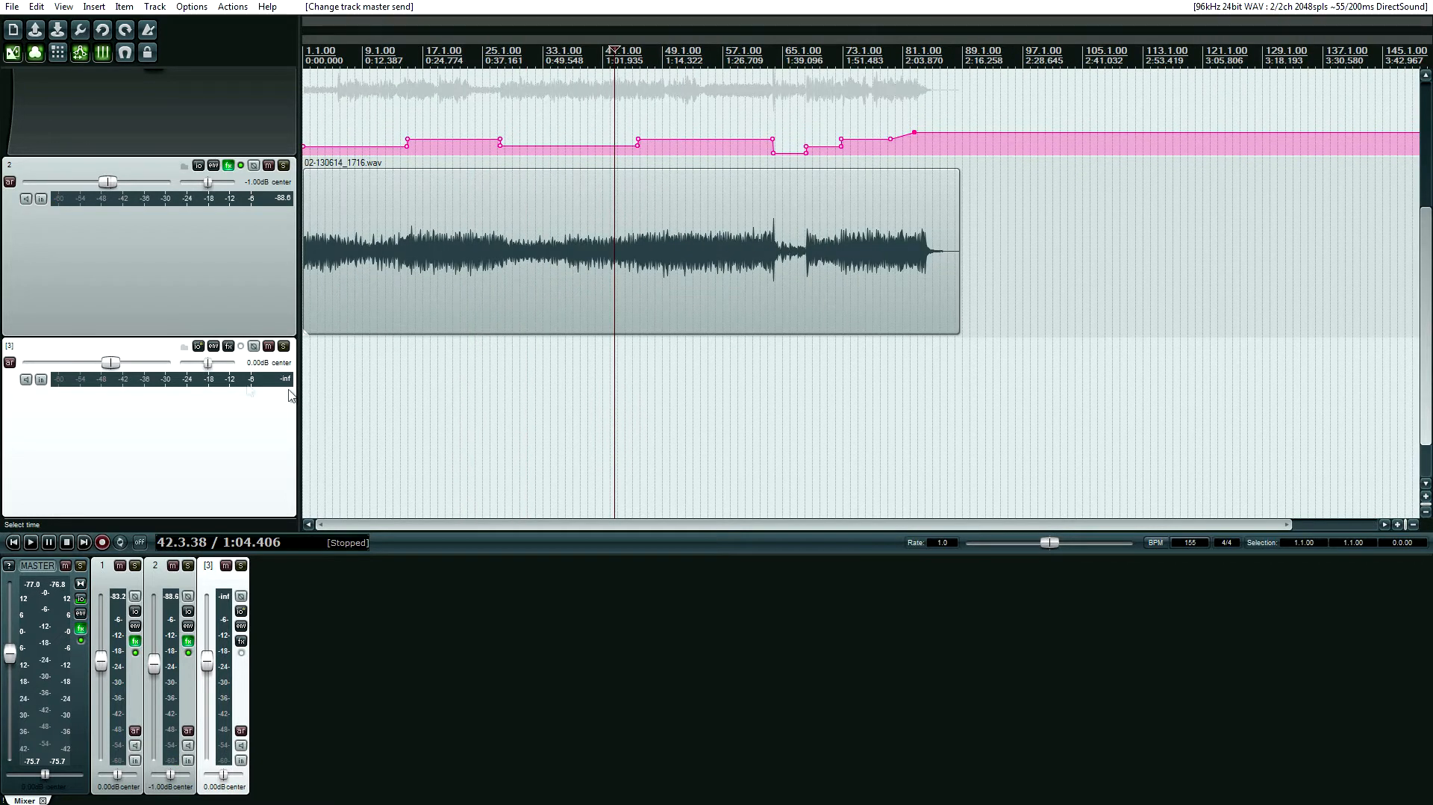
Step: Try track 3's volume at about -15.9 dB and reset it to 0.00 dB
drag(110, 362, 74, 361)
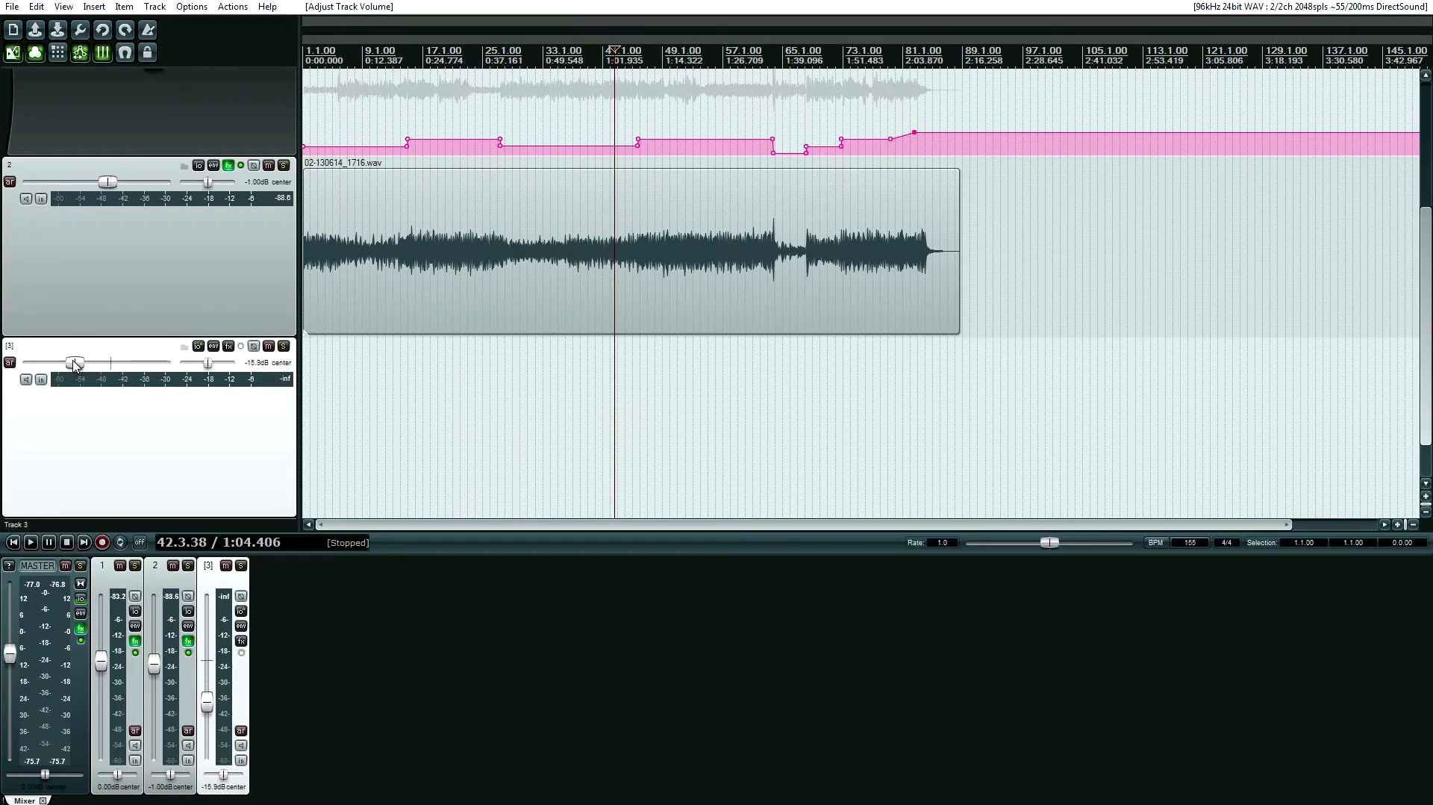
double_click(76, 363)
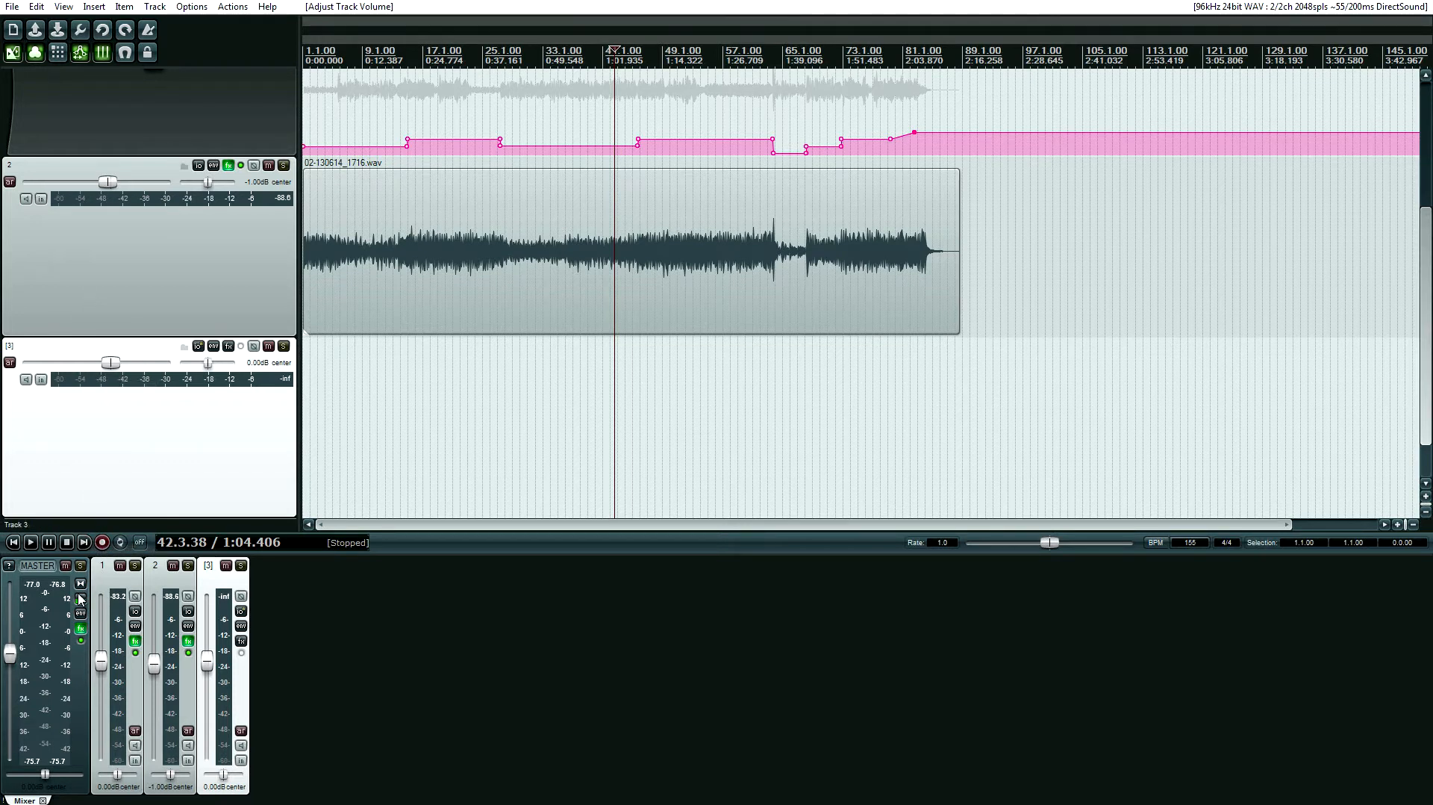
Step: Open the master track's effects chain and check the sample rate in the project settings without changing it
click(80, 631)
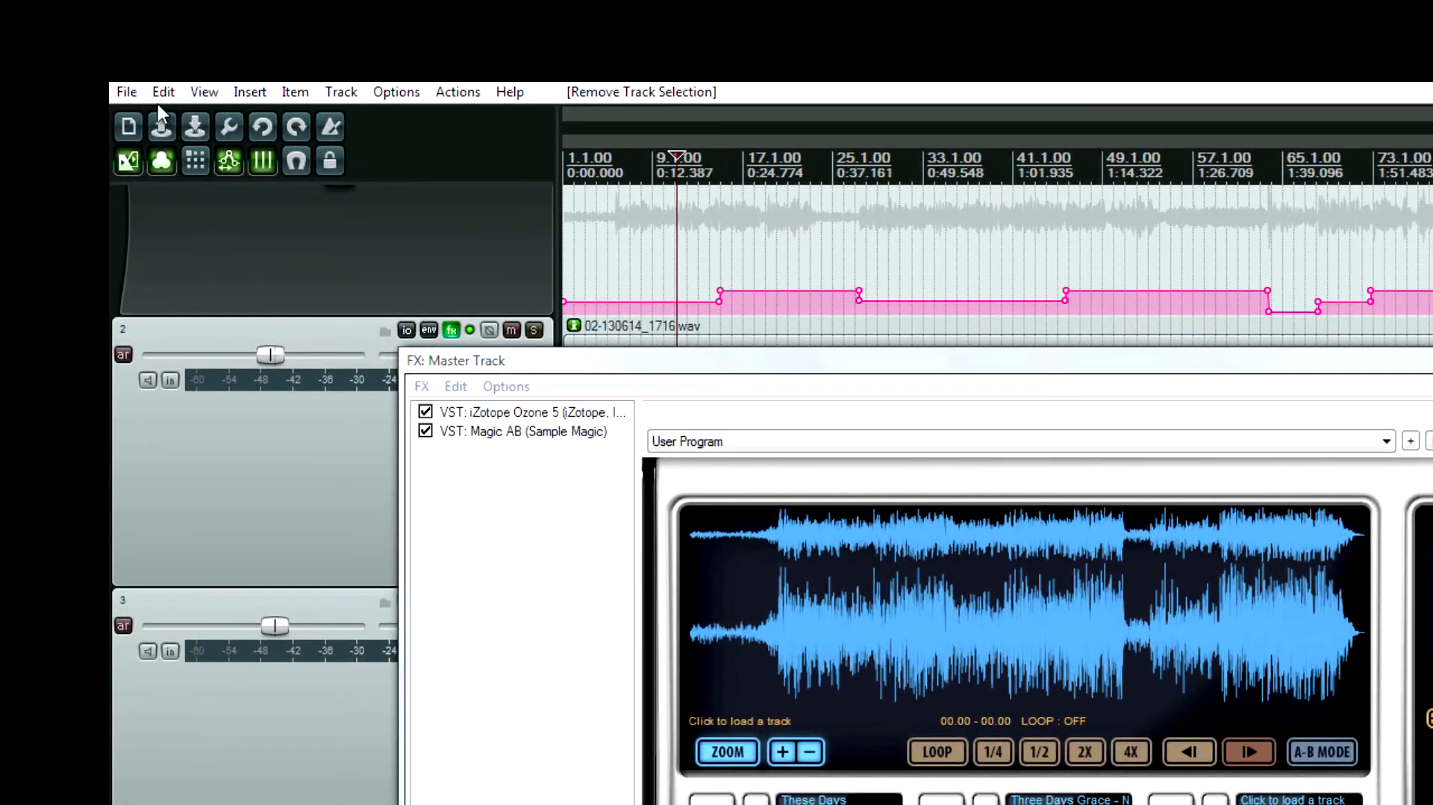
click(127, 92)
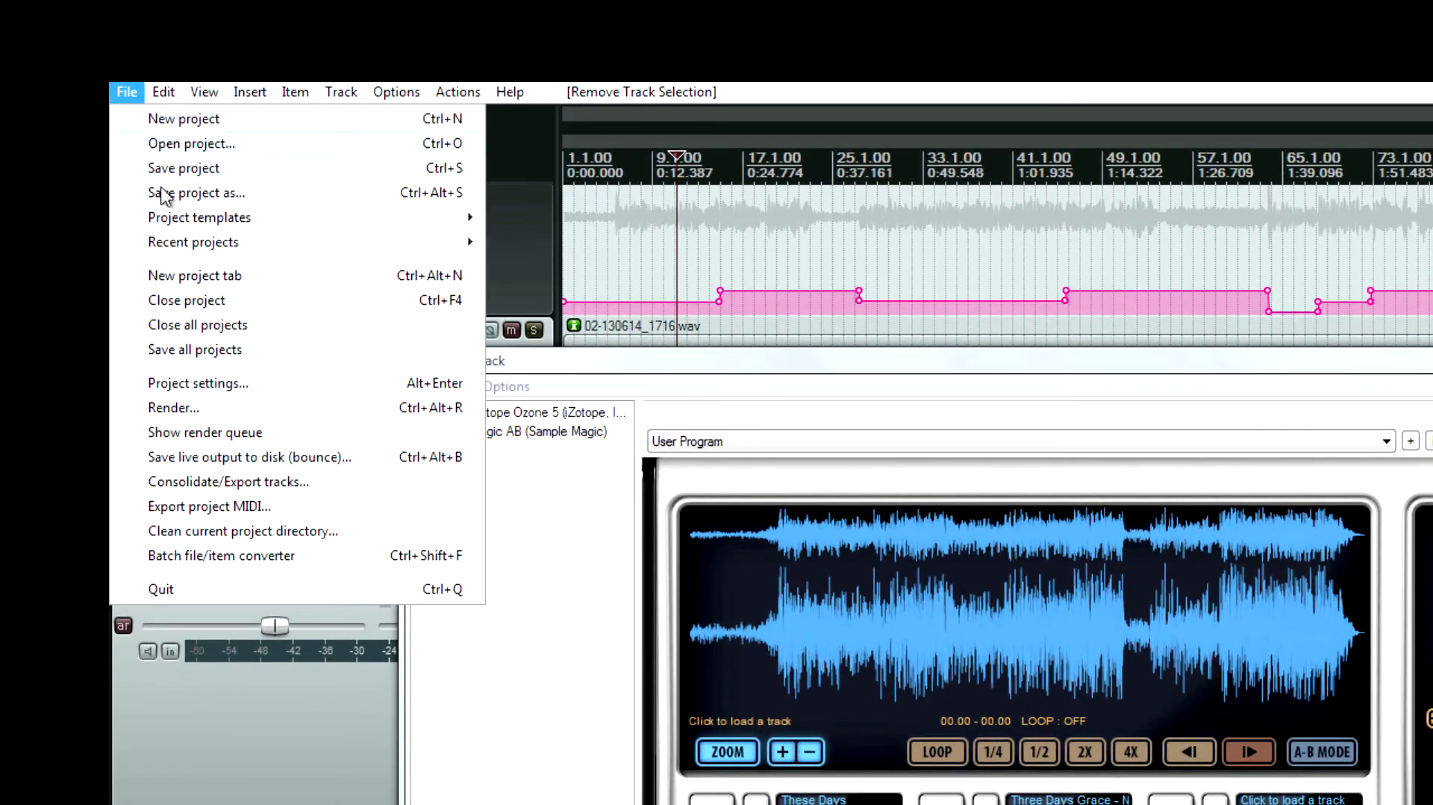
click(187, 381)
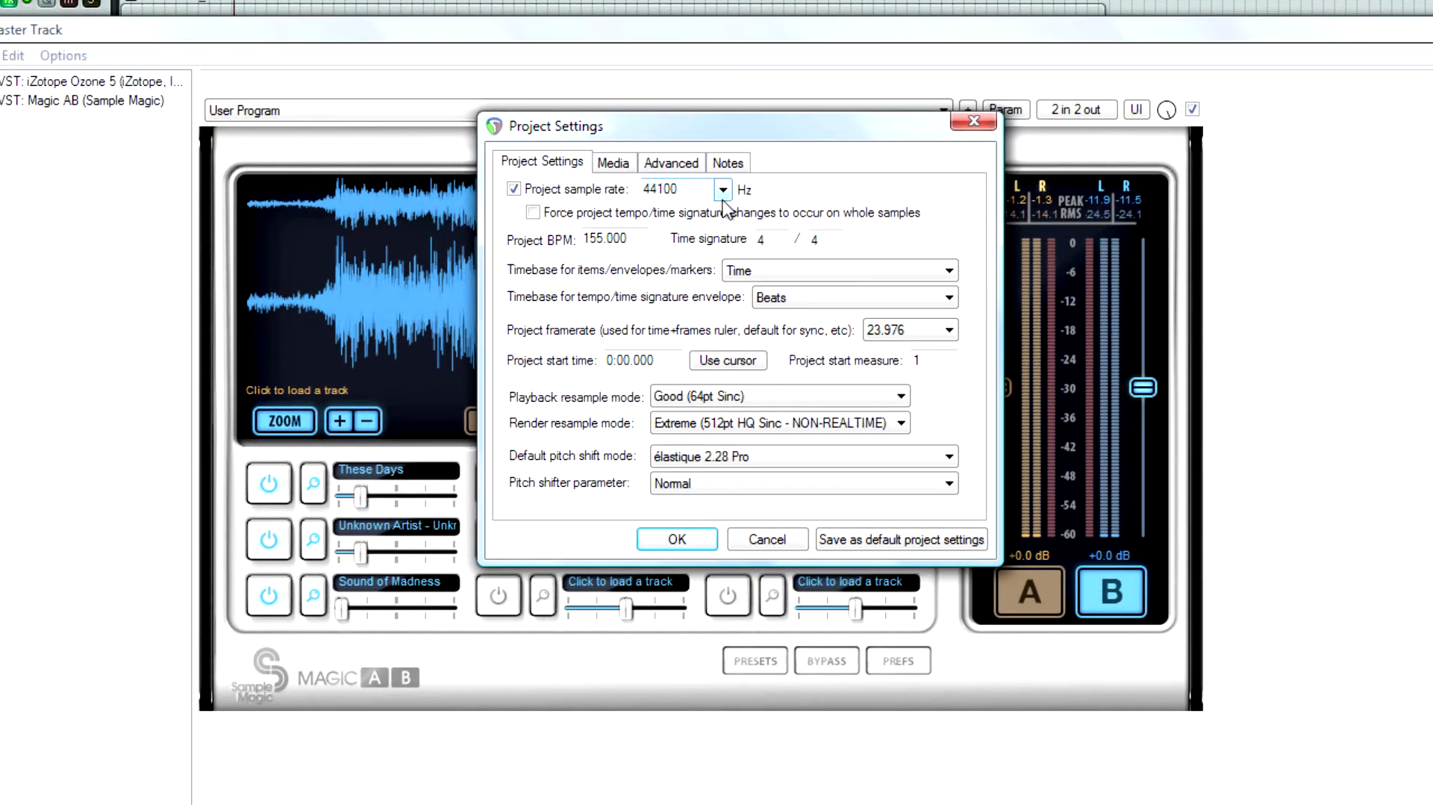
click(722, 189)
click(723, 189)
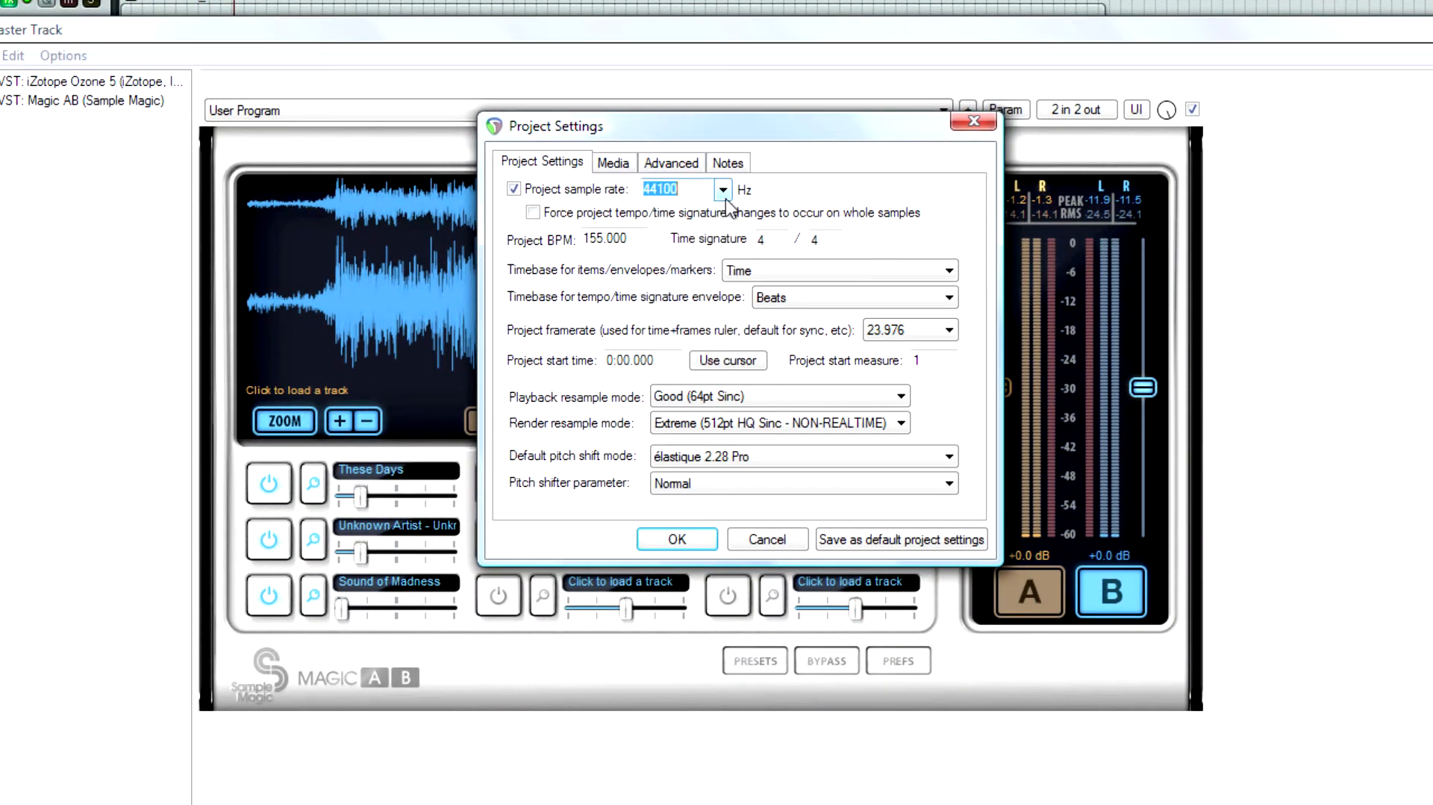
click(766, 540)
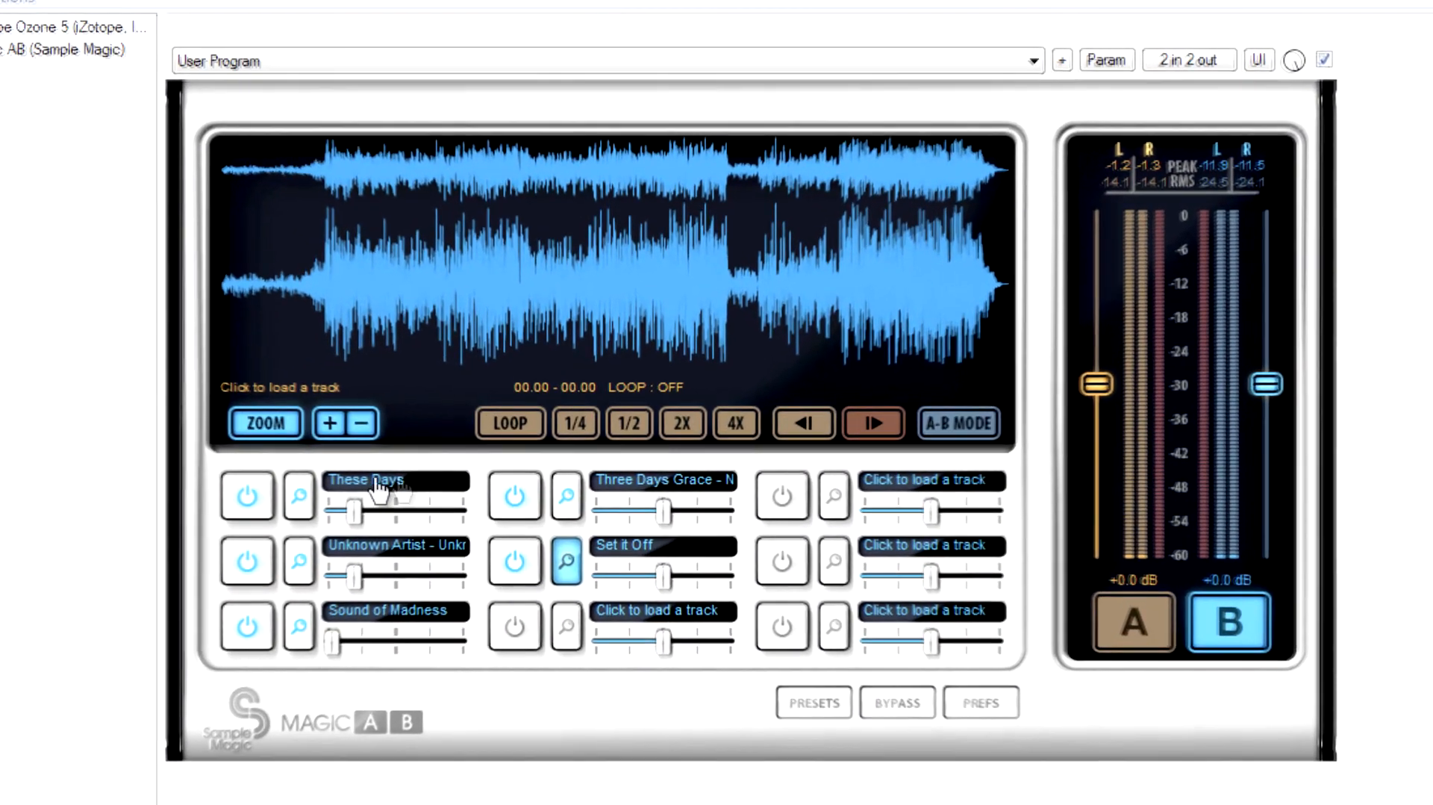
Step: Play and stop the These Days and Unknown Artist reference tracks in Magic AB, one after the other
click(245, 500)
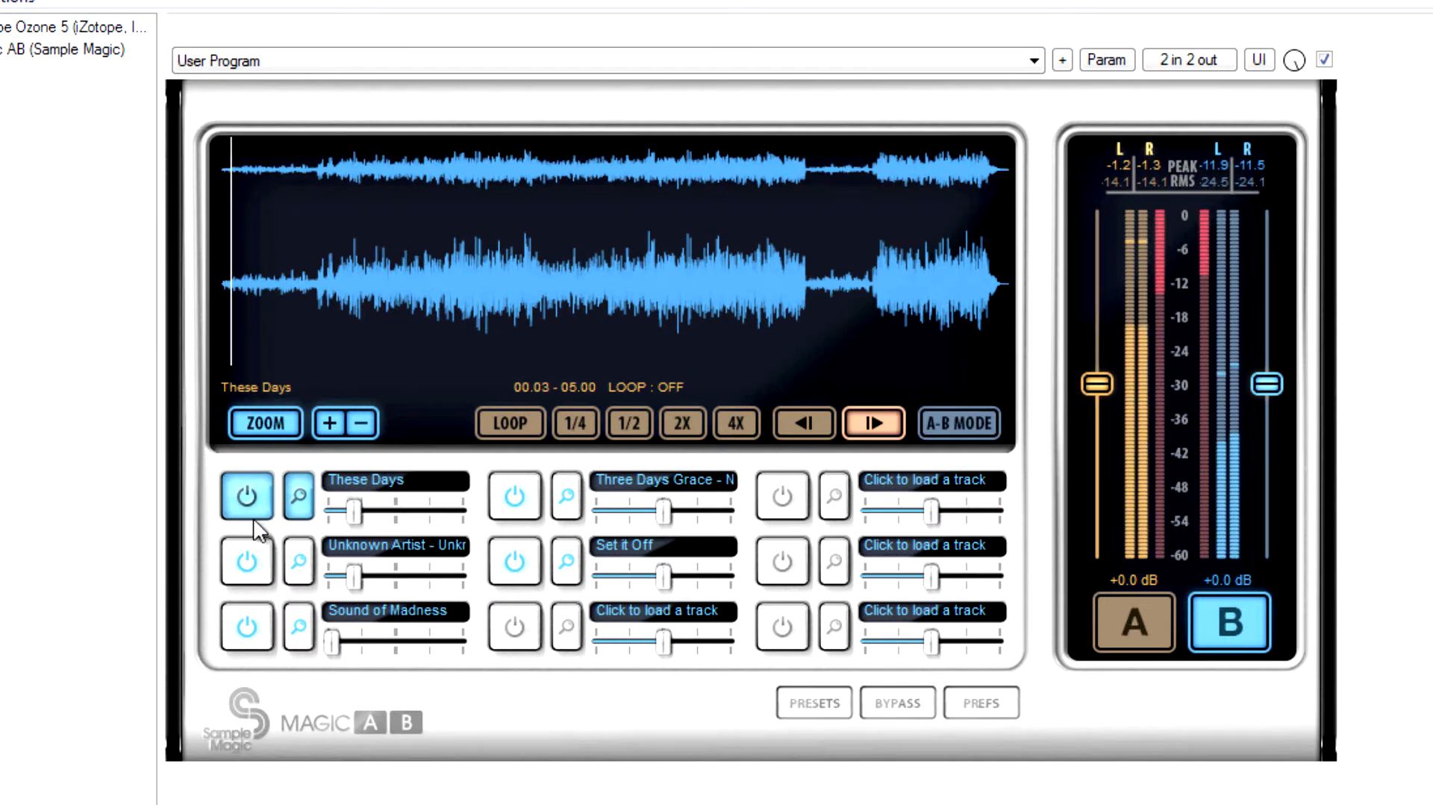
click(875, 422)
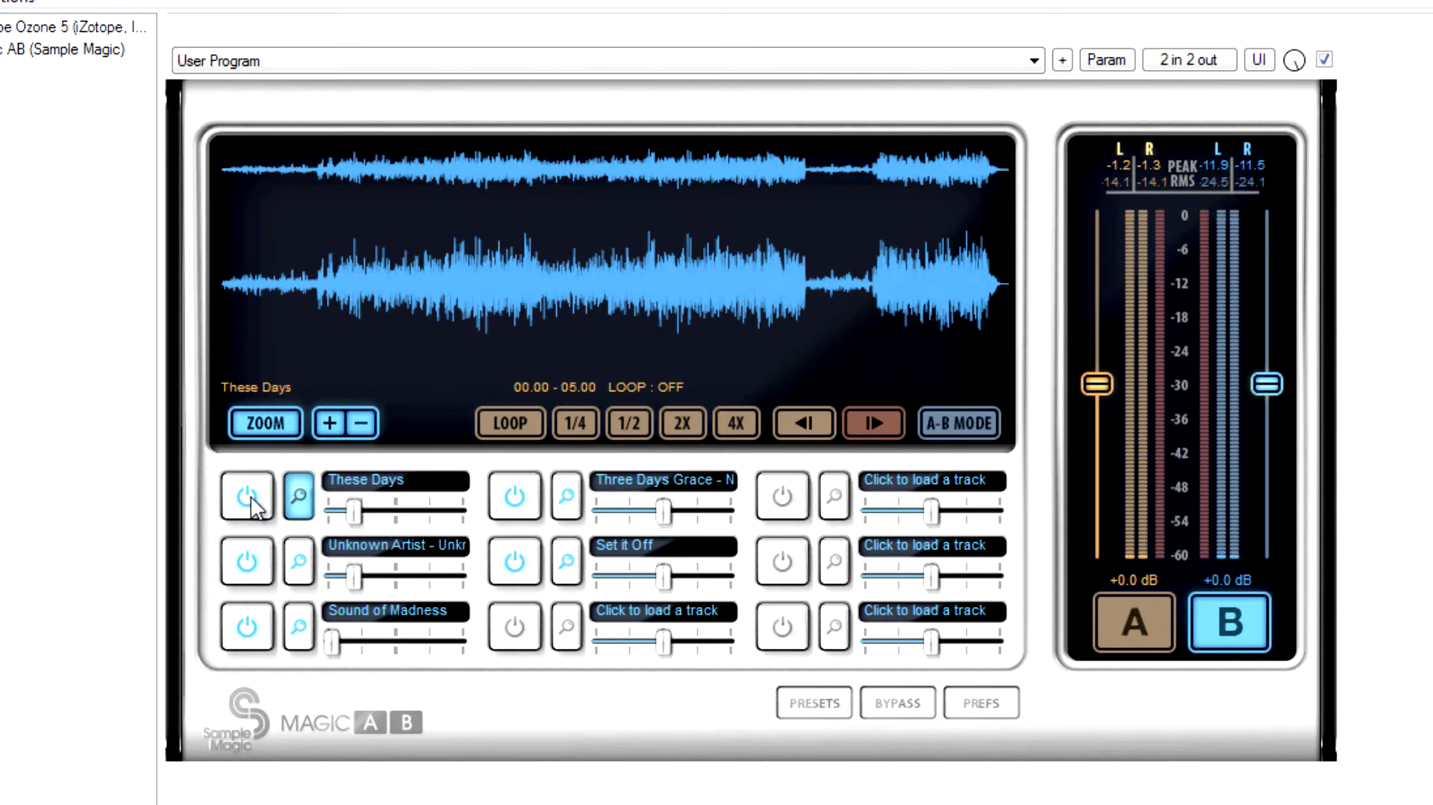
click(248, 561)
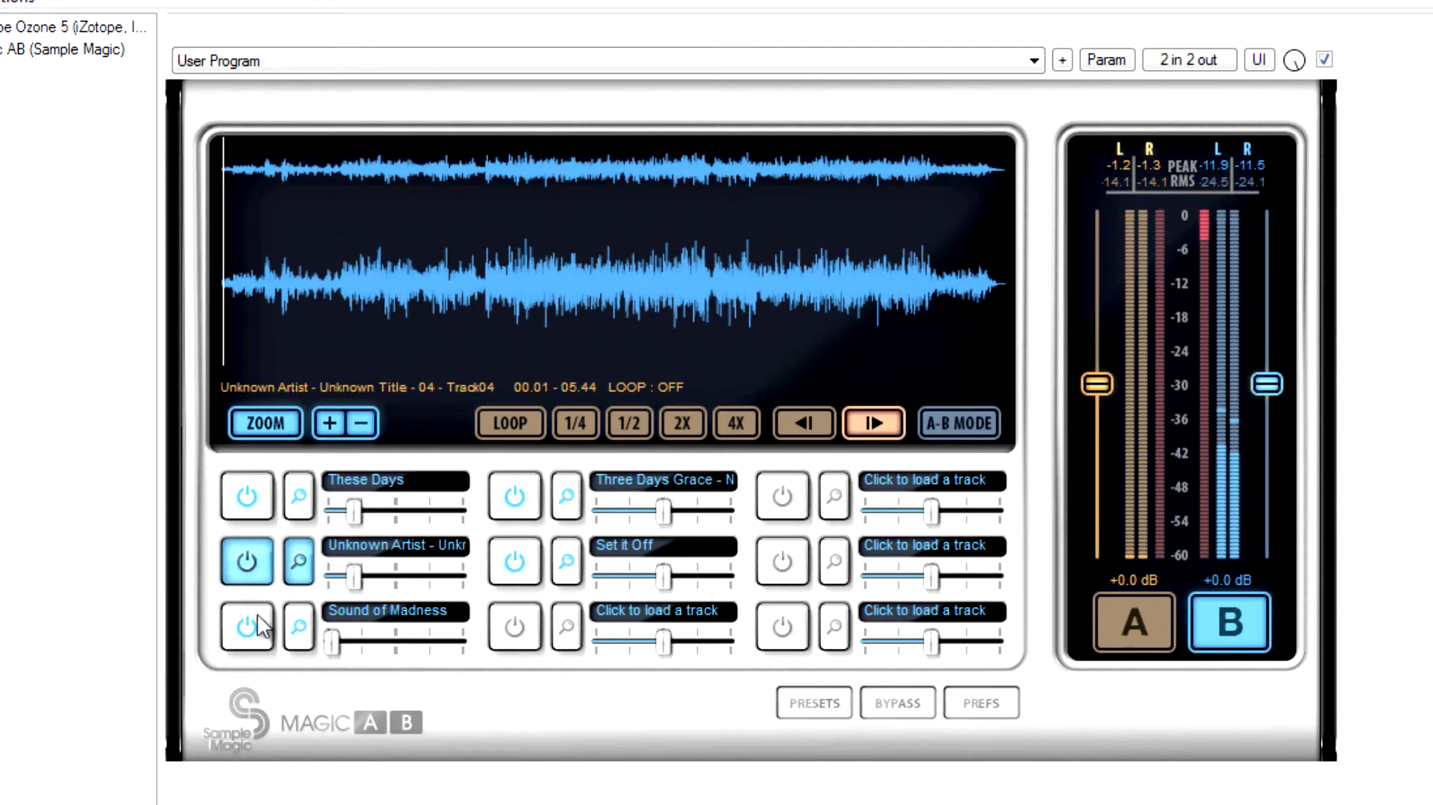
click(873, 422)
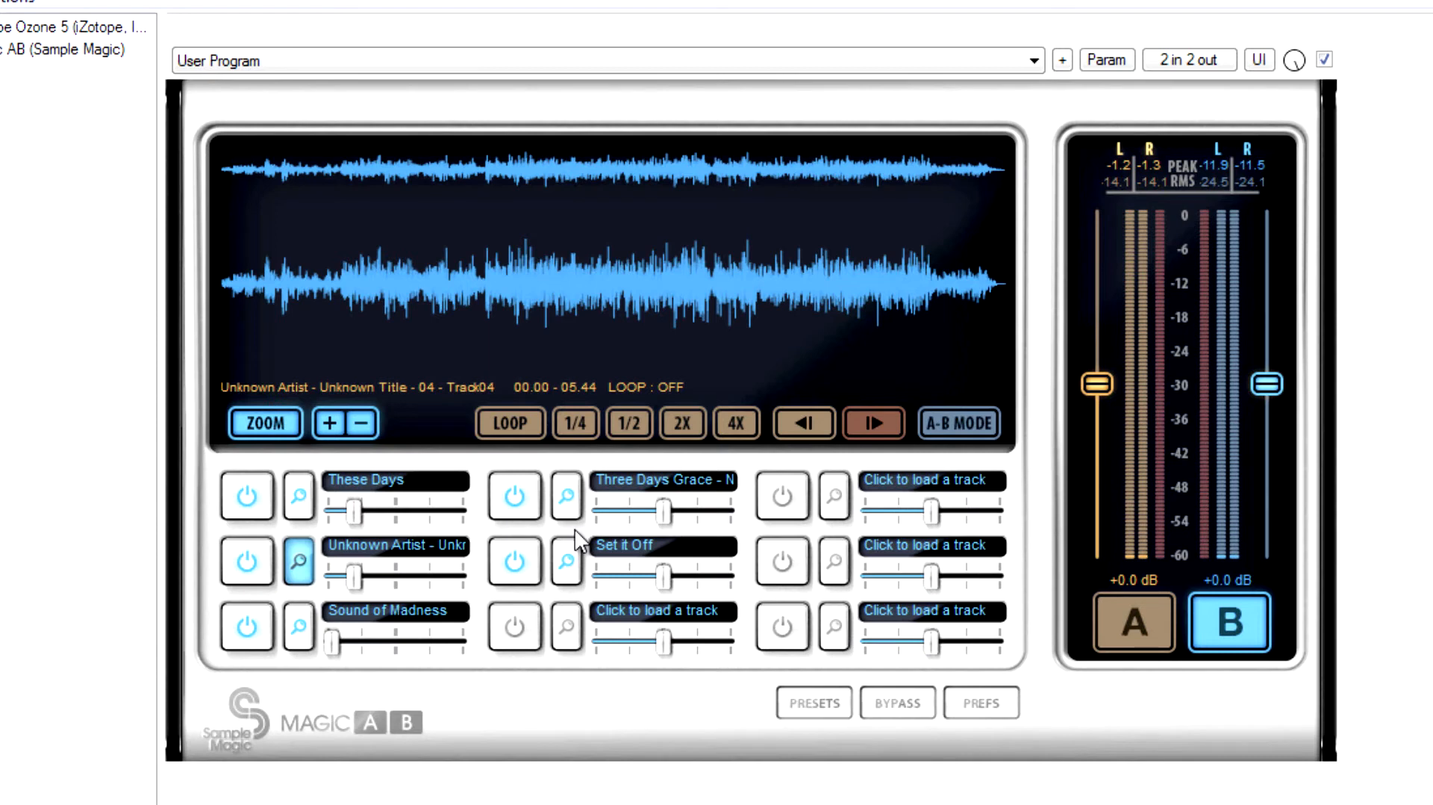
Step: Switch the Magic AB comparison to source A and try the A and B level faders
click(1135, 609)
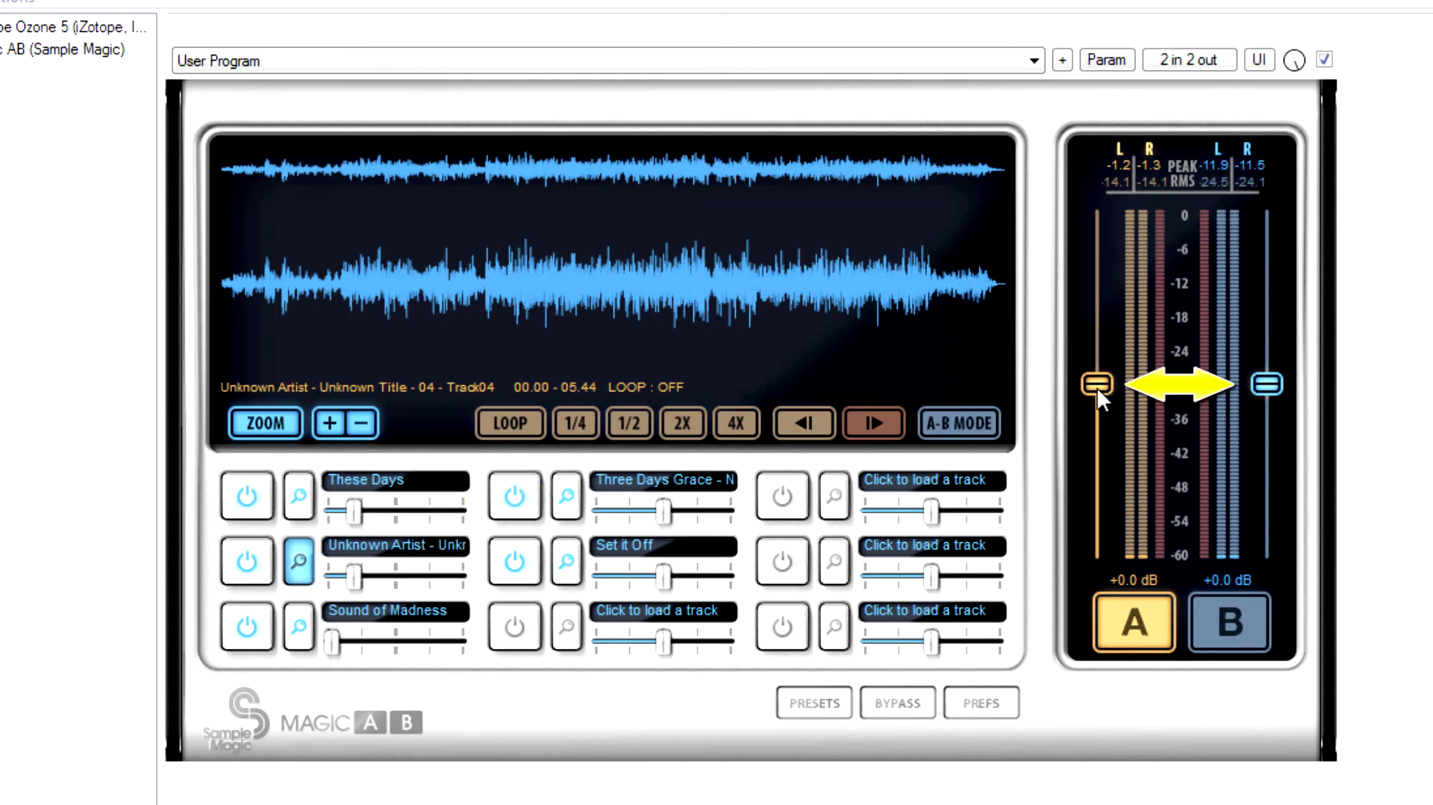
mouse_move(1097, 387)
mouse_down()
mouse_move(1096, 412)
mouse_move(1100, 387)
mouse_up()
mouse_move(1271, 392)
mouse_down()
mouse_move(1274, 603)
mouse_move(1260, 166)
mouse_move(1243, 253)
mouse_move(1254, 418)
mouse_move(1247, 388)
mouse_up()
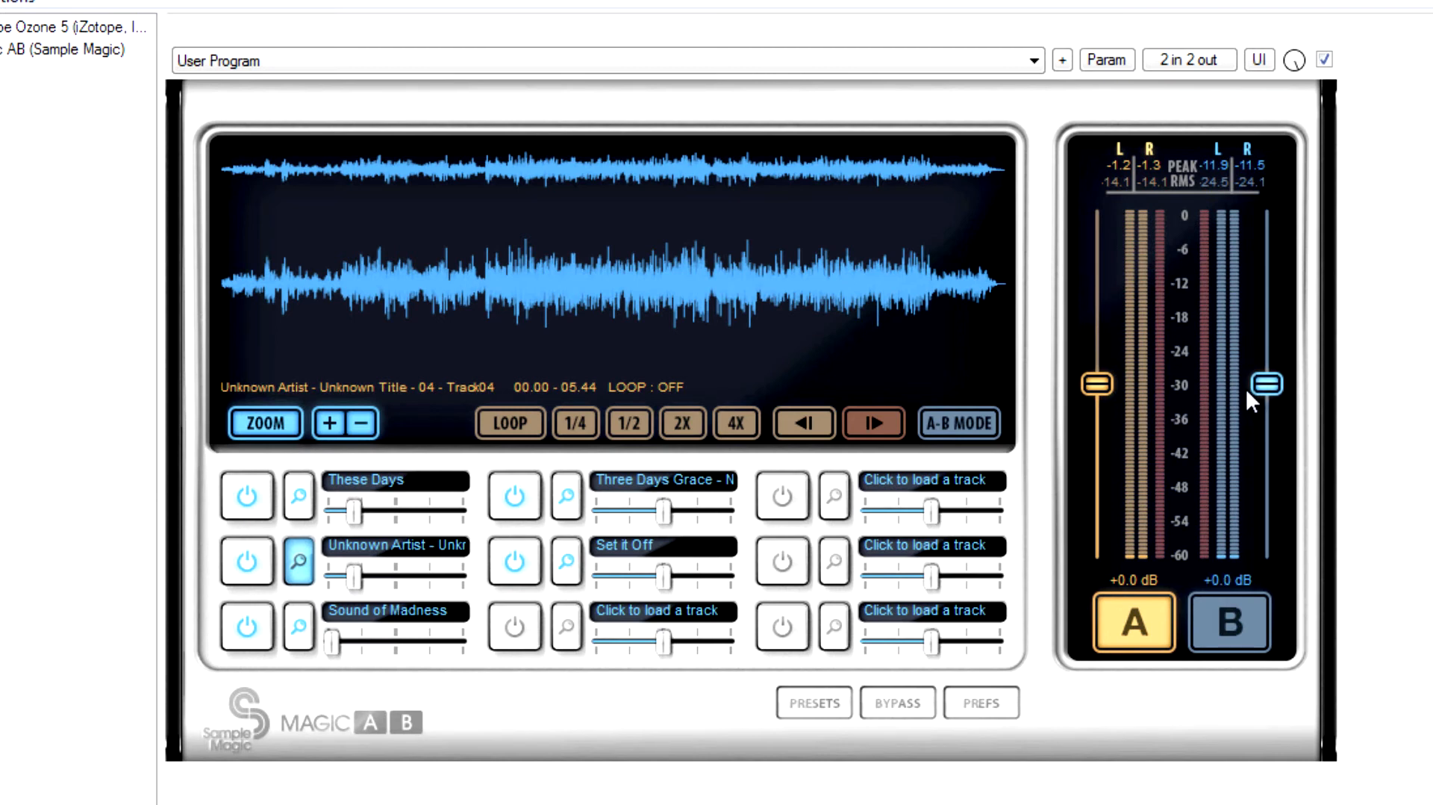